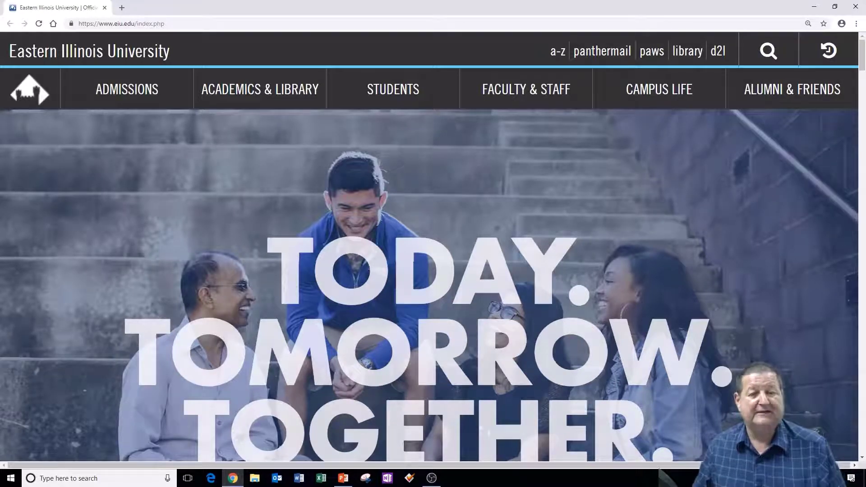
left_click(169, 23)
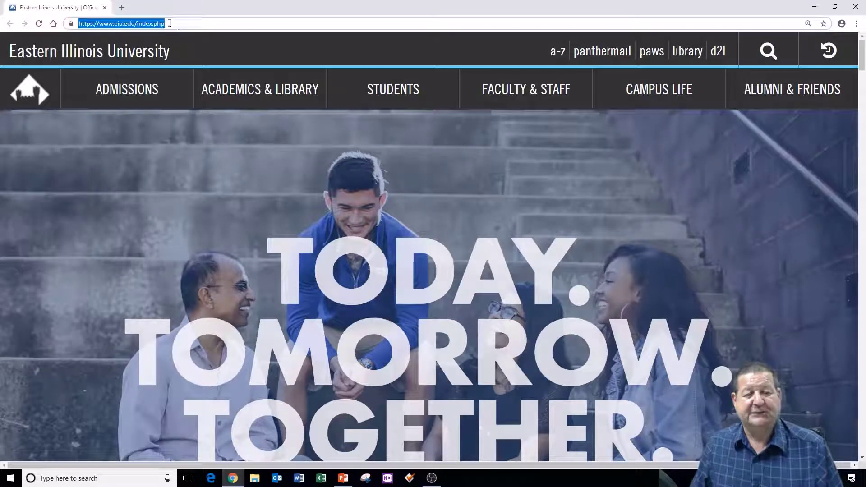
left_click(169, 23)
left_click_drag(142, 23, 513, 32)
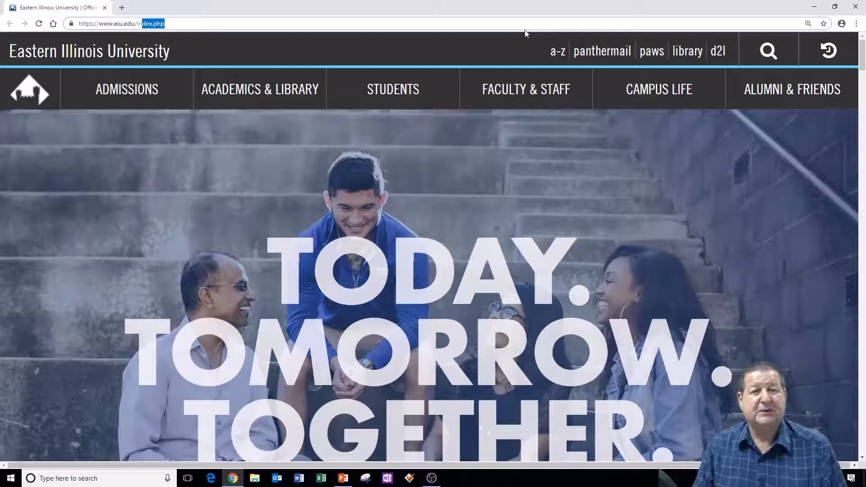
key("BackSpace")
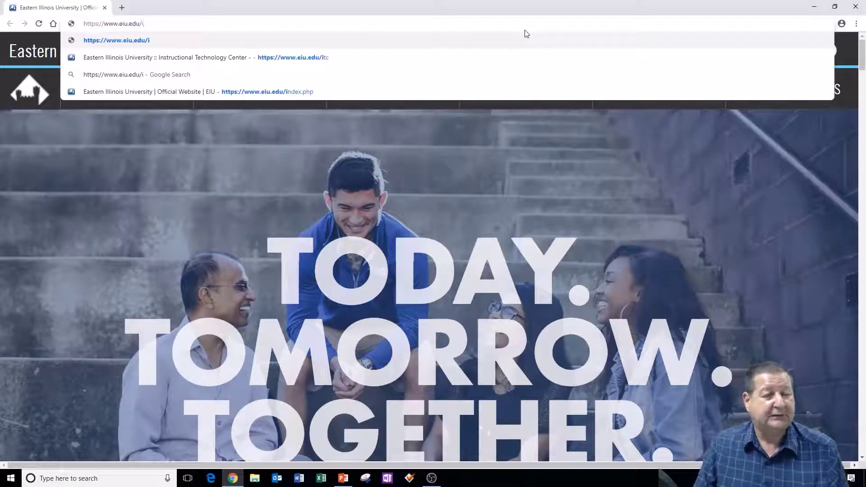
key("BackSpace")
type("ka")
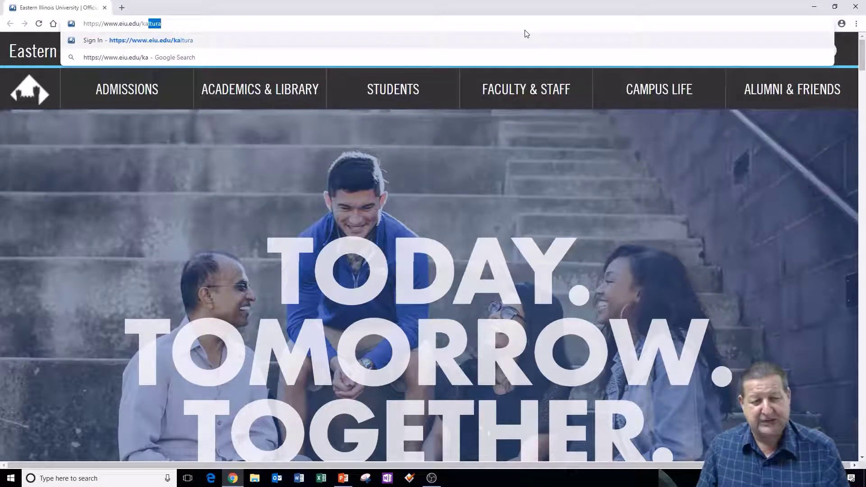
type("ltura")
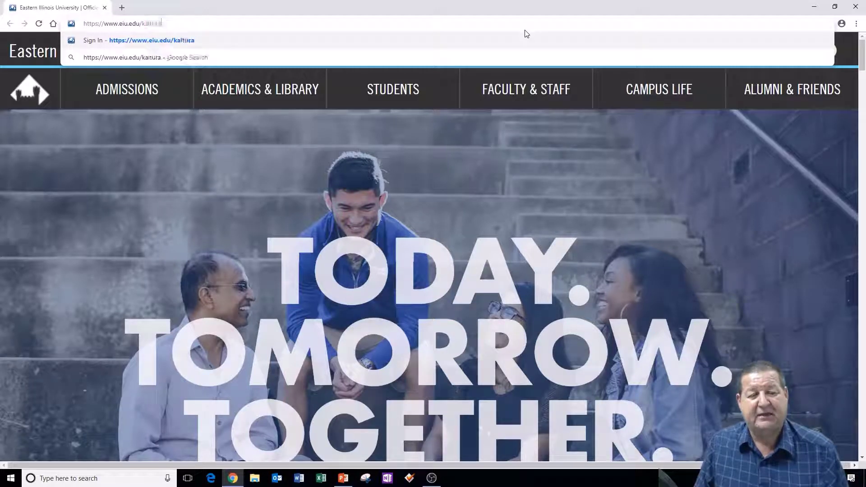
key("Return")
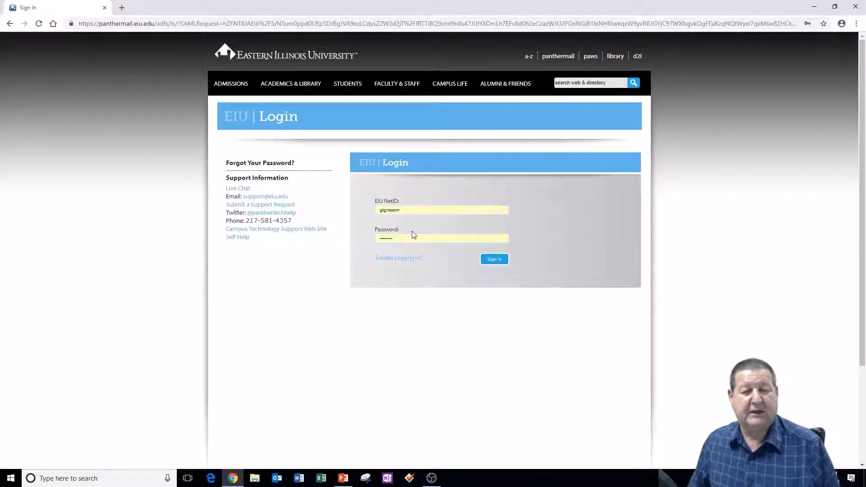
Step: Sign in with the prefilled NetID and password, then show the ADD NEW choices on My Media
left_click(497, 261)
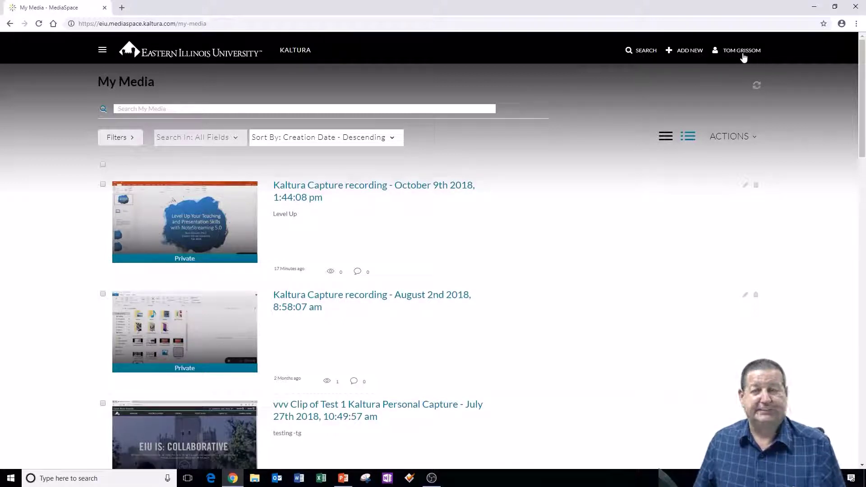
left_click(679, 53)
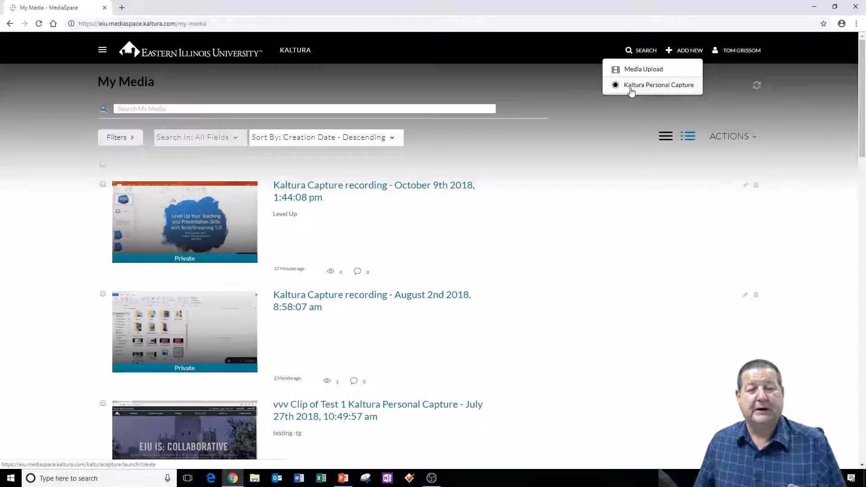
Step: Choose Kaltura Personal Capture, download the Windows installer, and set it to open when done
left_click(657, 90)
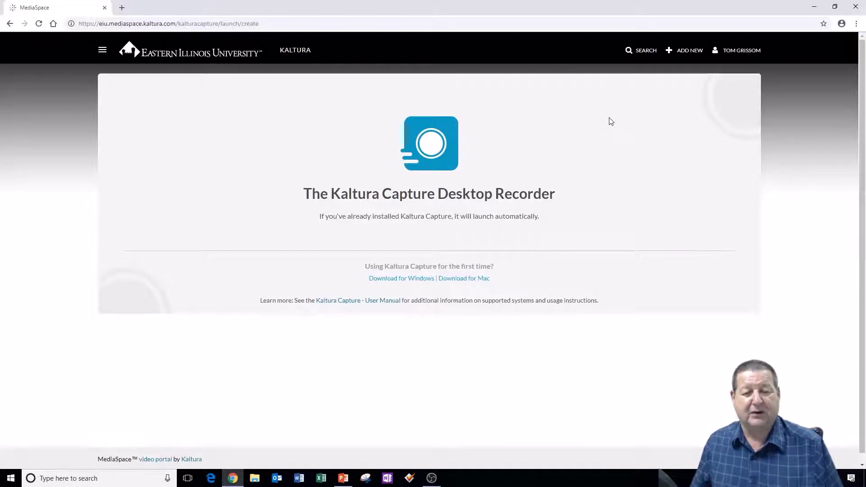
left_click(397, 283)
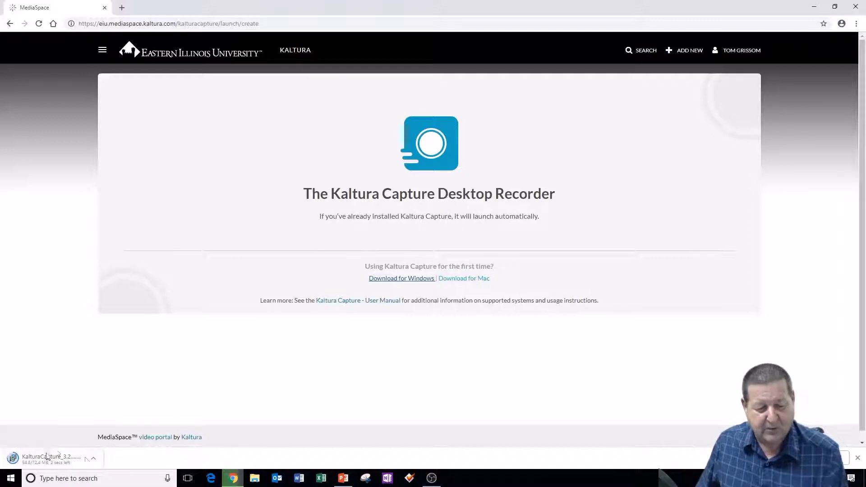
left_click(94, 459)
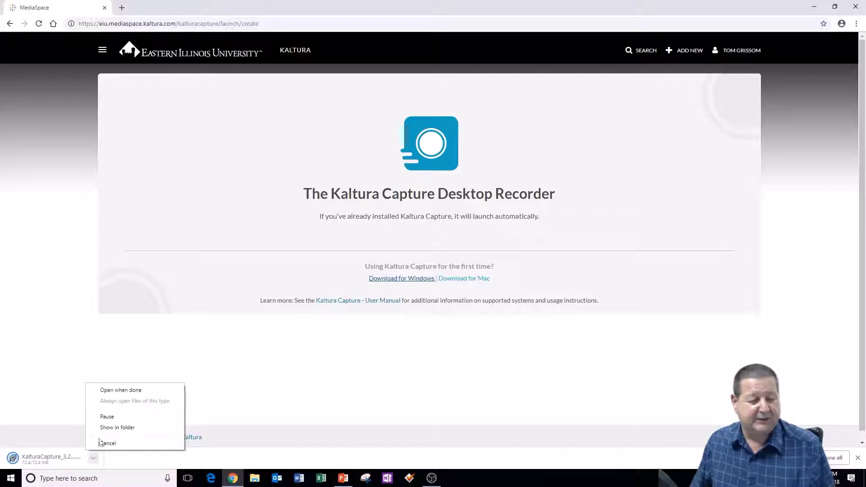
left_click(129, 394)
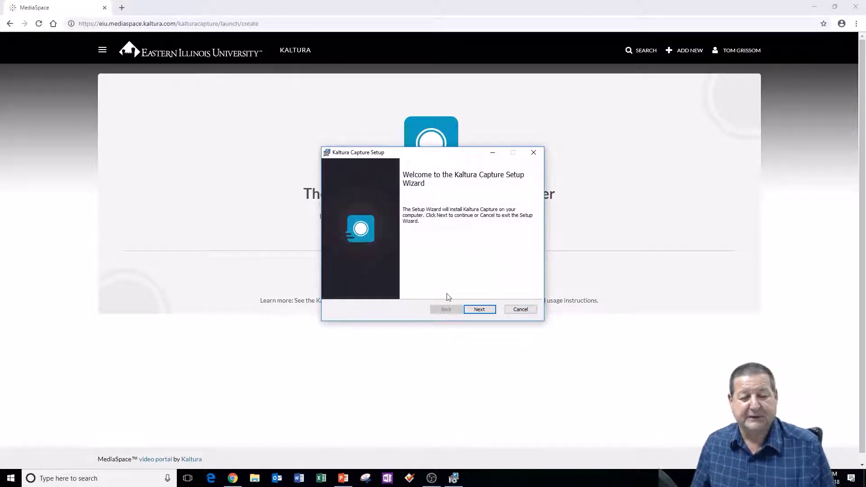
Step: Install Kaltura Capture with the default recordings folder and finish the setup wizard
left_click(480, 311)
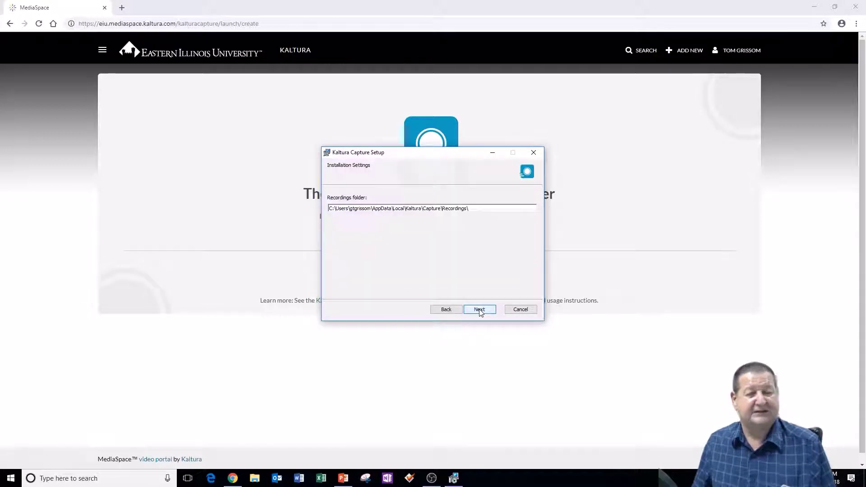
left_click(482, 309)
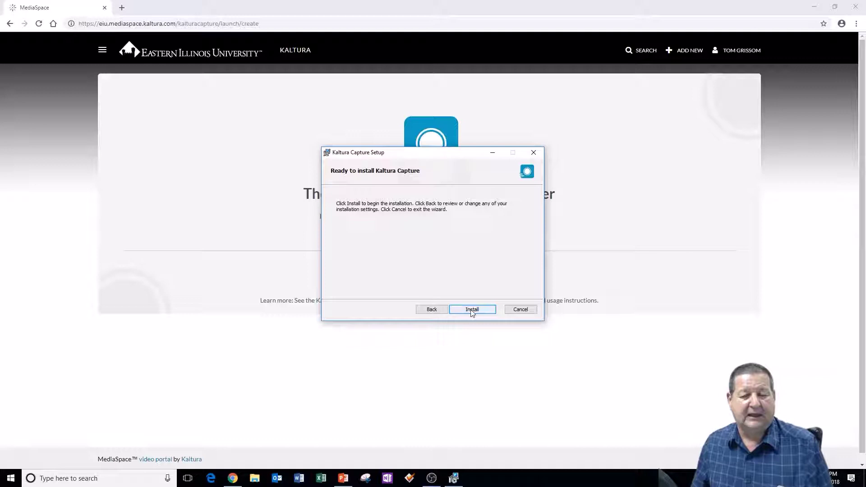
left_click(471, 310)
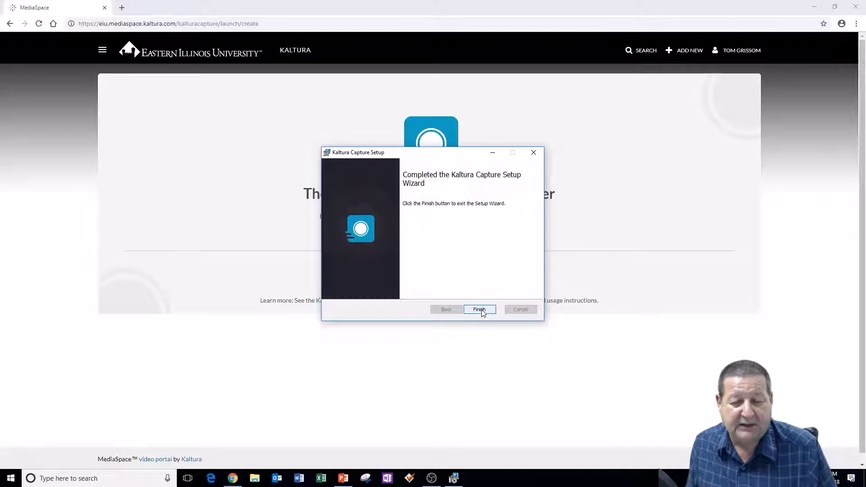
left_click(480, 310)
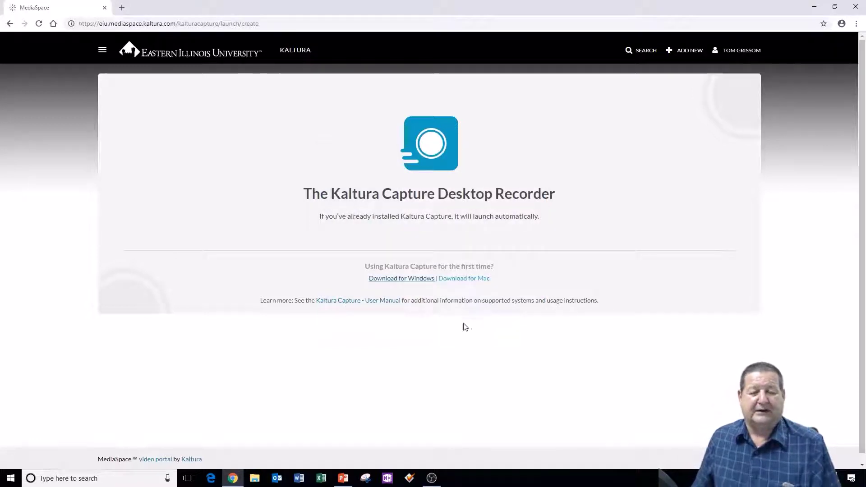
Step: Search the Start menu for 'kal' and launch the Kaltura Capture best match
left_click(10, 477)
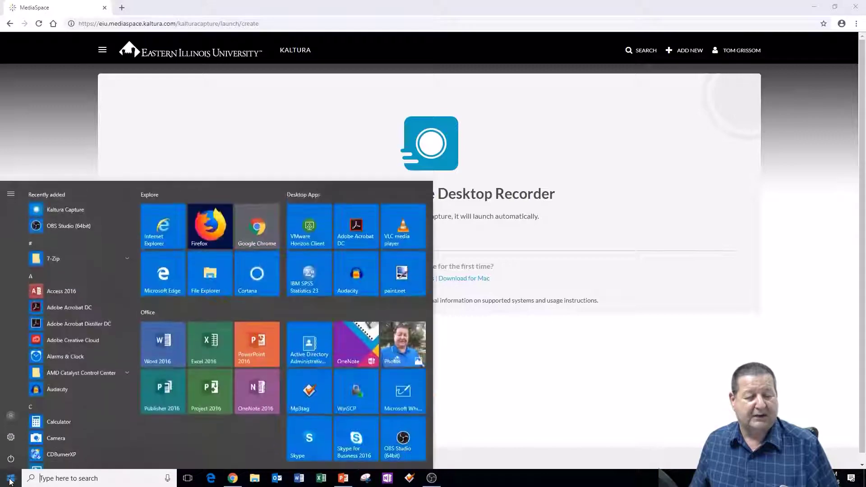
left_click(53, 479)
type("kal")
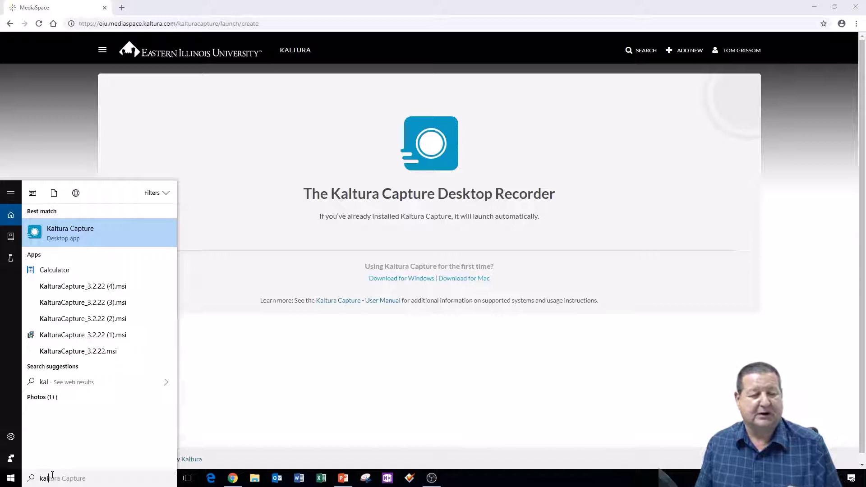
left_click(63, 231)
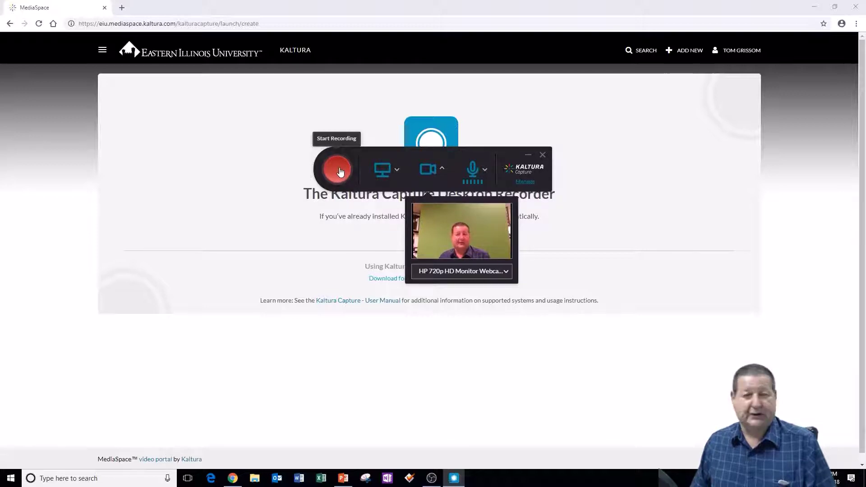
left_click(397, 169)
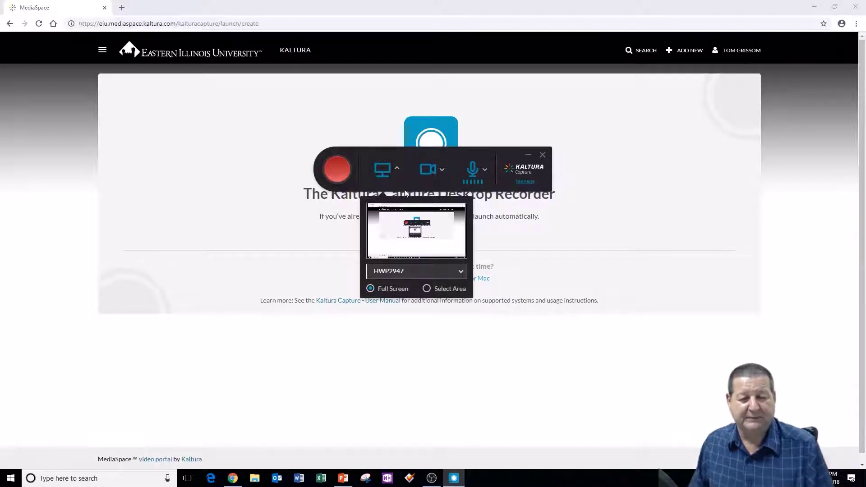
left_click(440, 172)
left_click(429, 174)
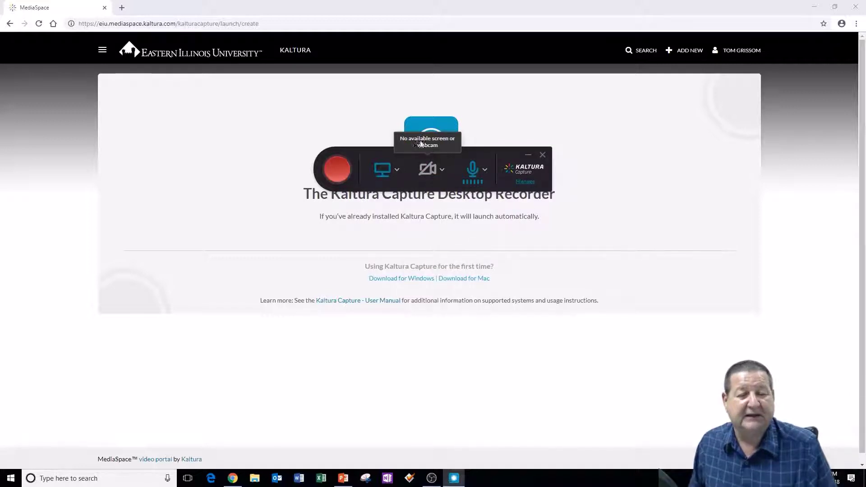
left_click(429, 170)
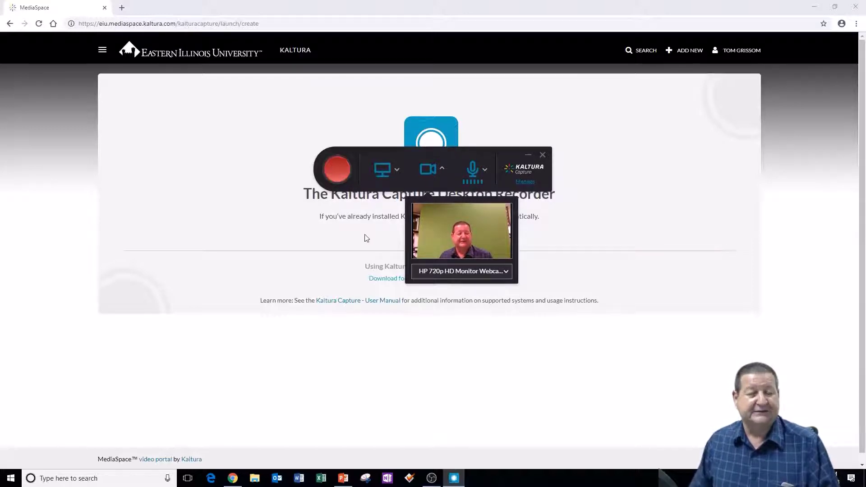
Step: Start a Kaltura Capture screen-and-webcam recording over the NoteStreaming PPT 3 deck
left_click(344, 480)
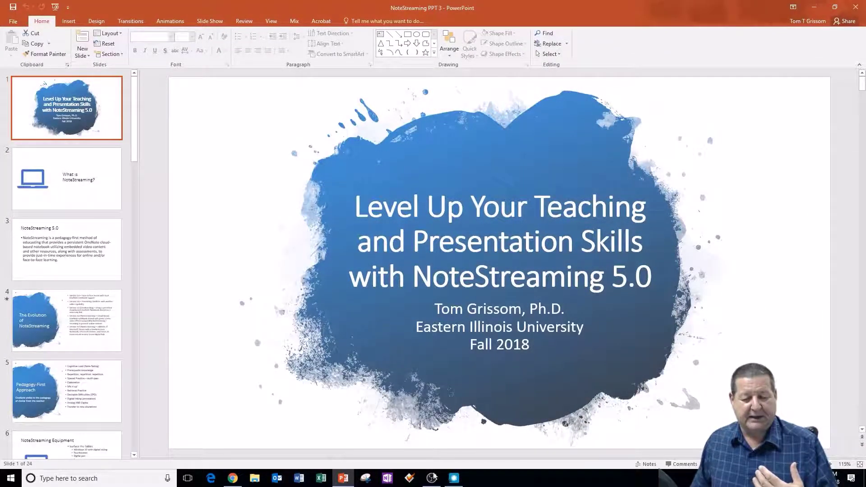
left_click(454, 479)
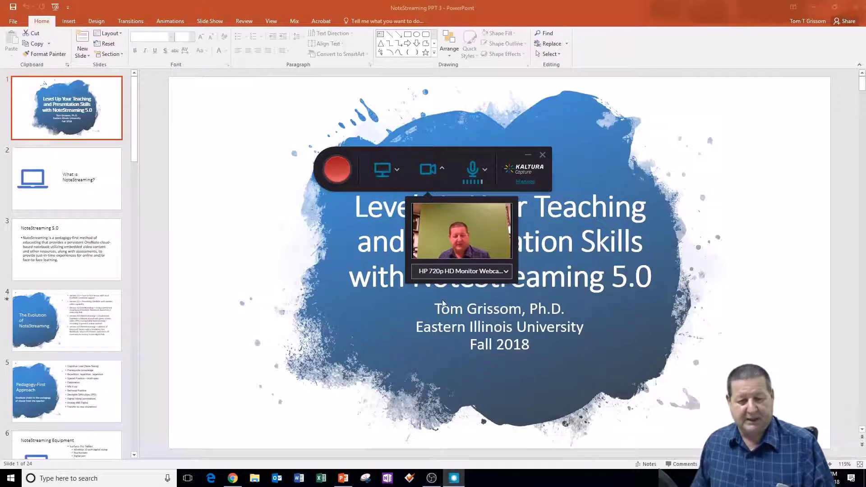
left_click(337, 169)
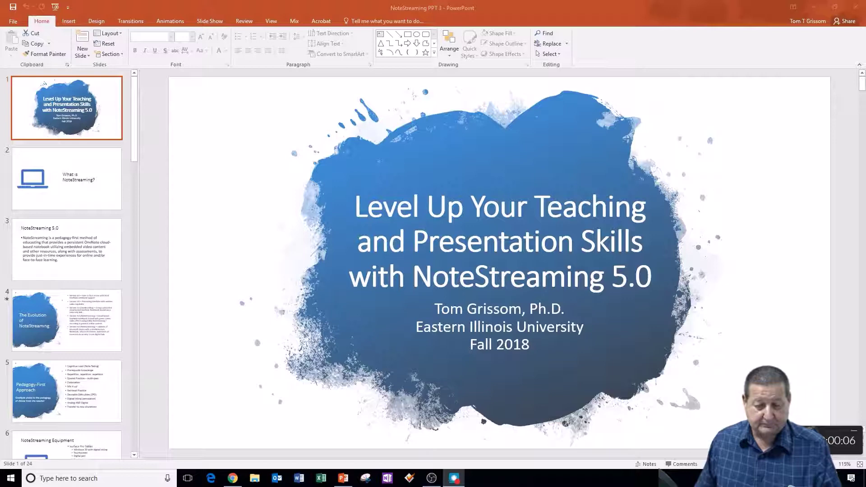
Step: Step through slides 2 and 3, then back to slide 2 and the title slide
left_click(69, 176)
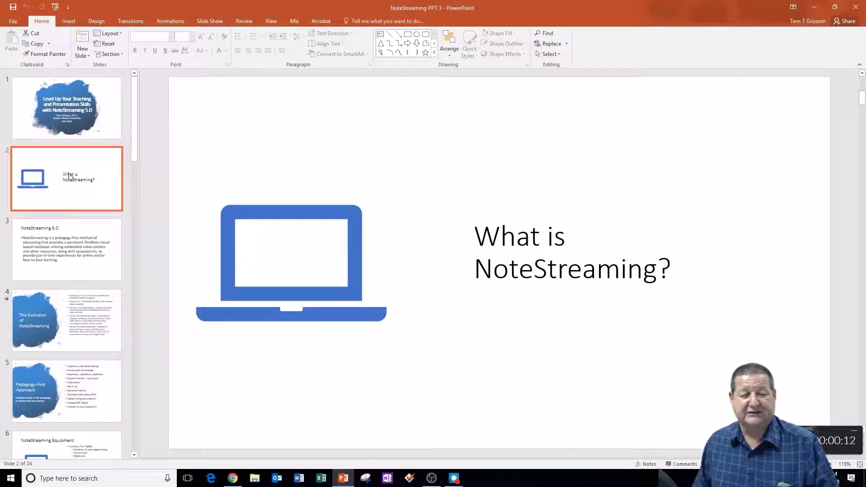
key("Down")
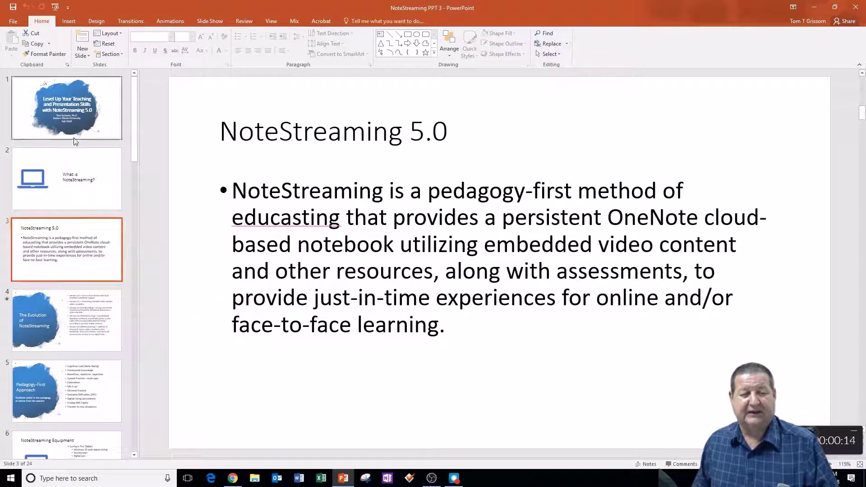
key("Up")
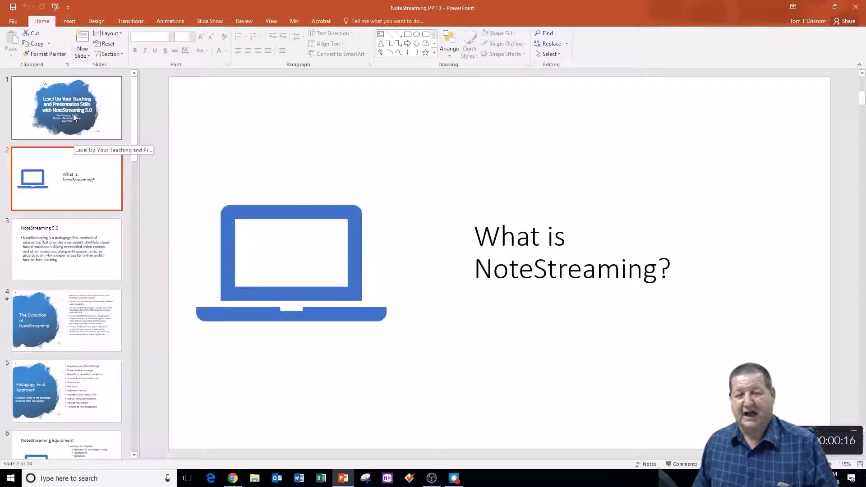
key("Up")
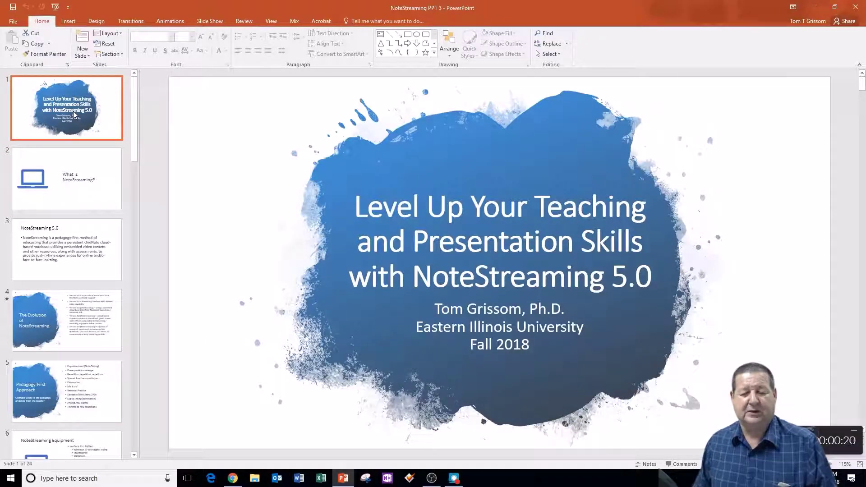
left_click(585, 409)
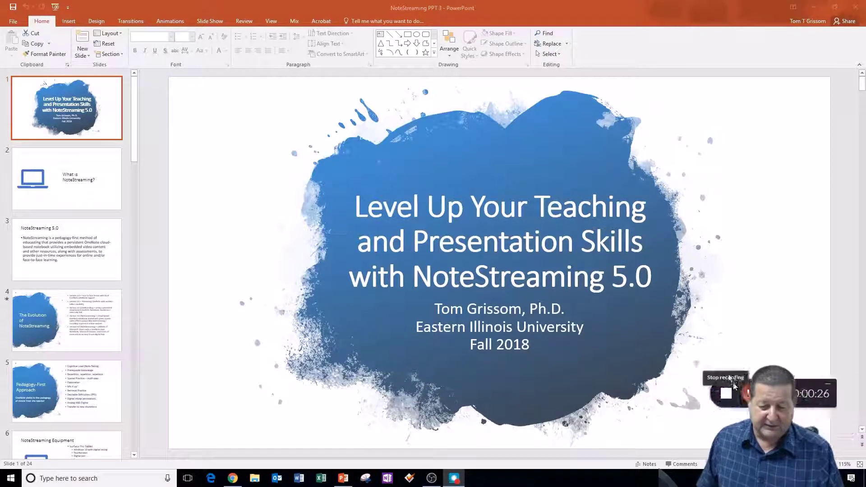
Step: Stop the recording and confirm 'Yes, Stop it', producing the 42-second entry
left_click_drag(711, 382, 710, 187)
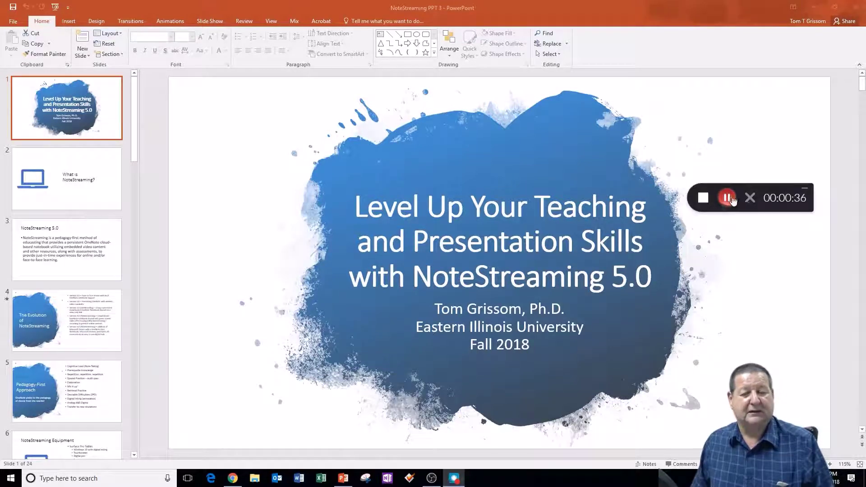
left_click(703, 199)
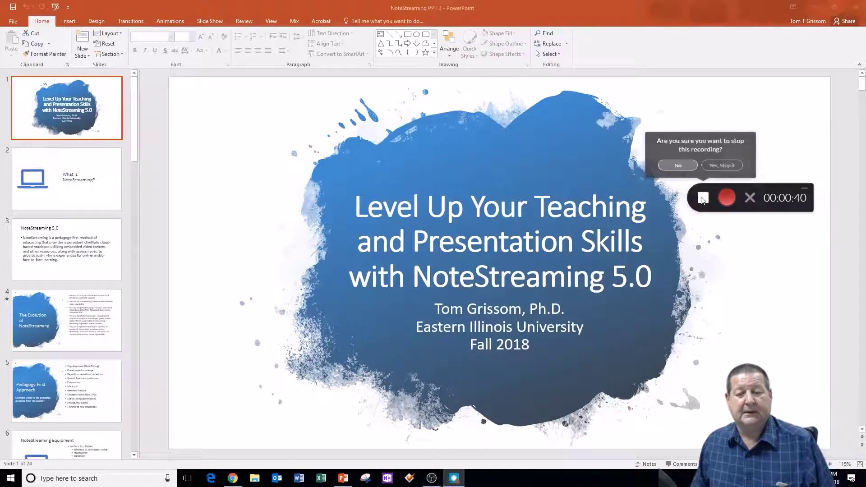
left_click(721, 166)
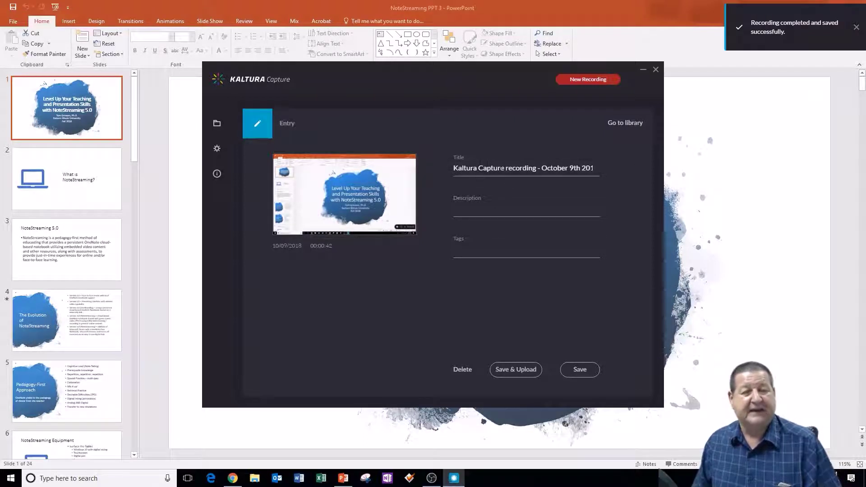
Step: Enter 'My PowerPoint Recording' in the recording's Description field
left_click(469, 211)
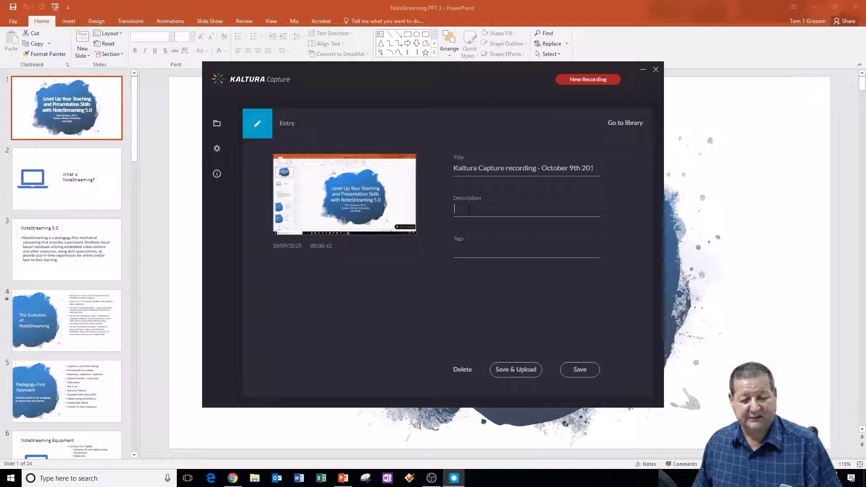
type("My P")
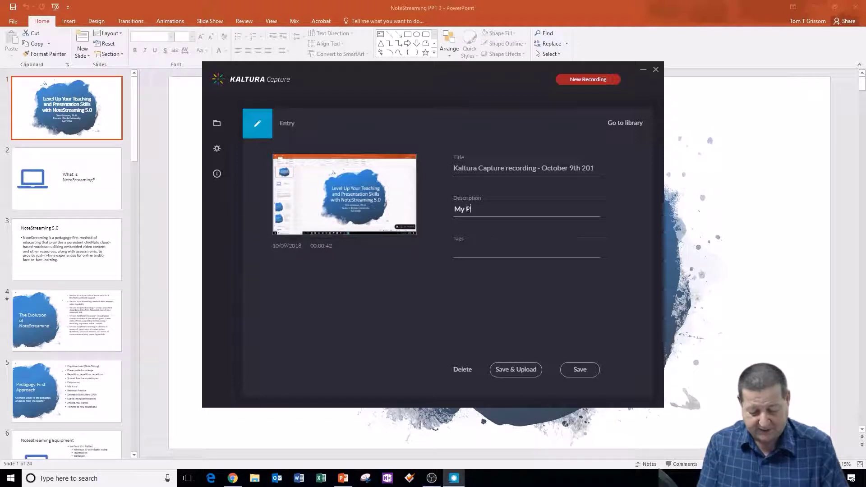
type("owerPoi")
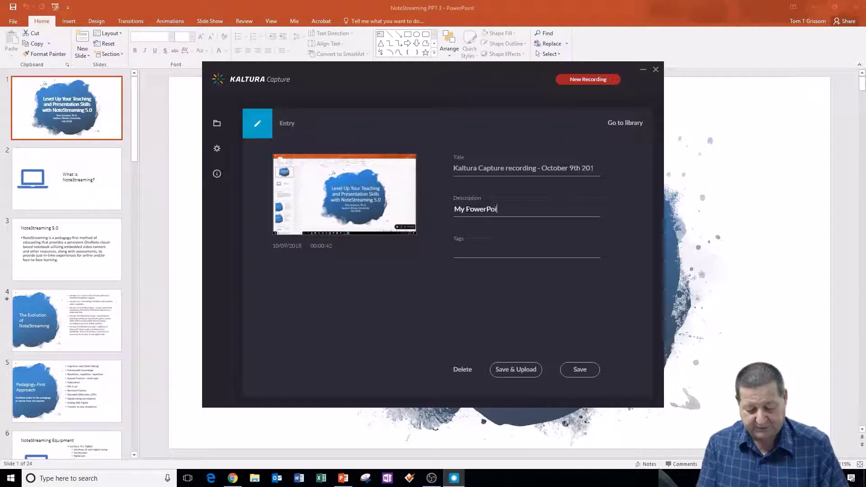
type("nt Rec")
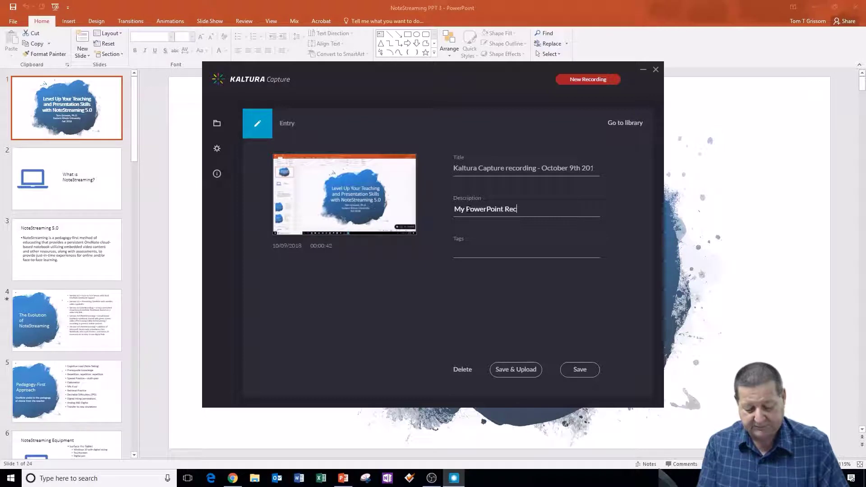
type("ording")
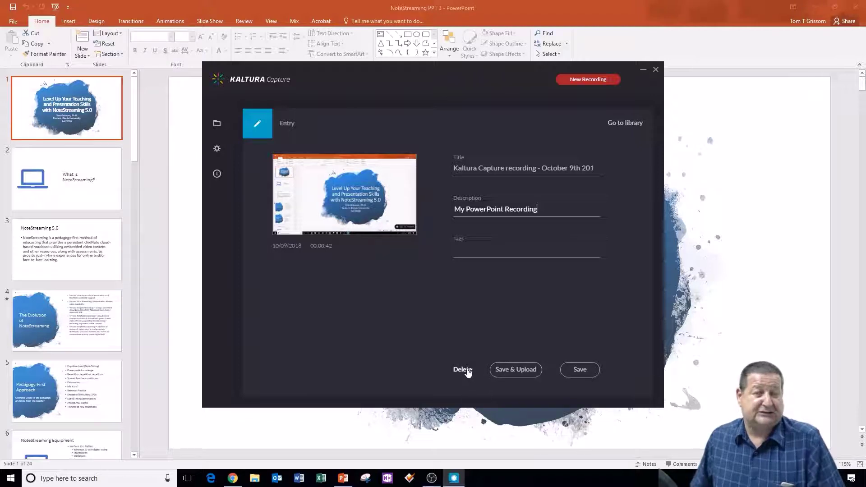
Step: Save the 'My PowerPoint Recording' entry to the Library, then upload it to MediaSpace
left_click(584, 374)
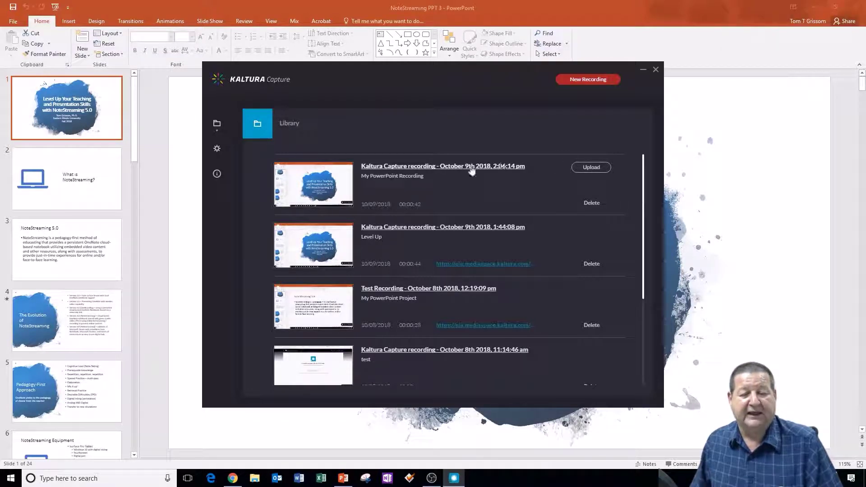
left_click(584, 170)
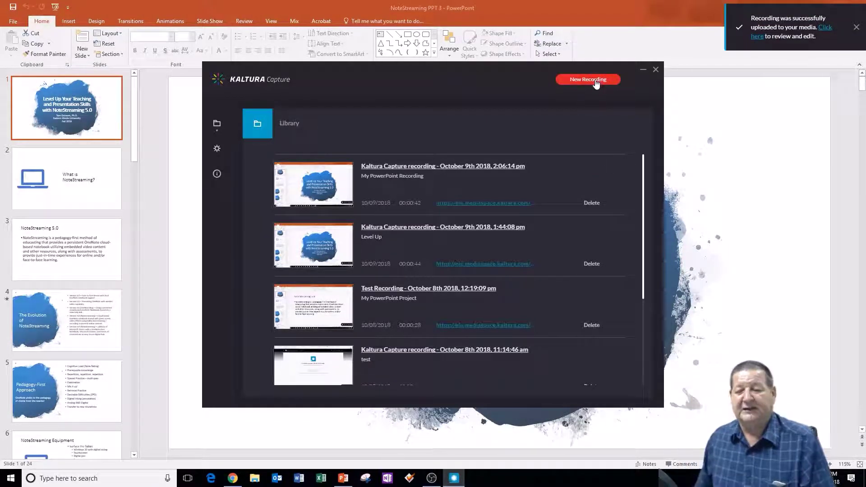
Step: Open the top recording's entry details and return to the library list, twice
left_click(413, 167)
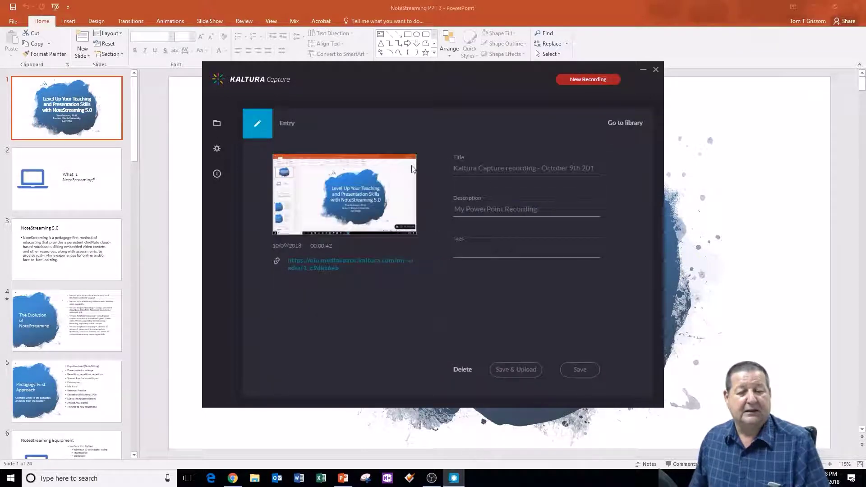
left_click(623, 123)
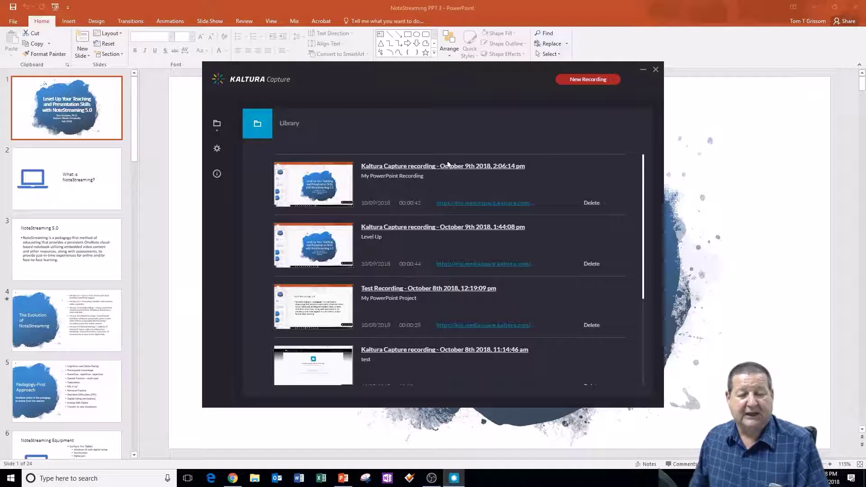
left_click(420, 168)
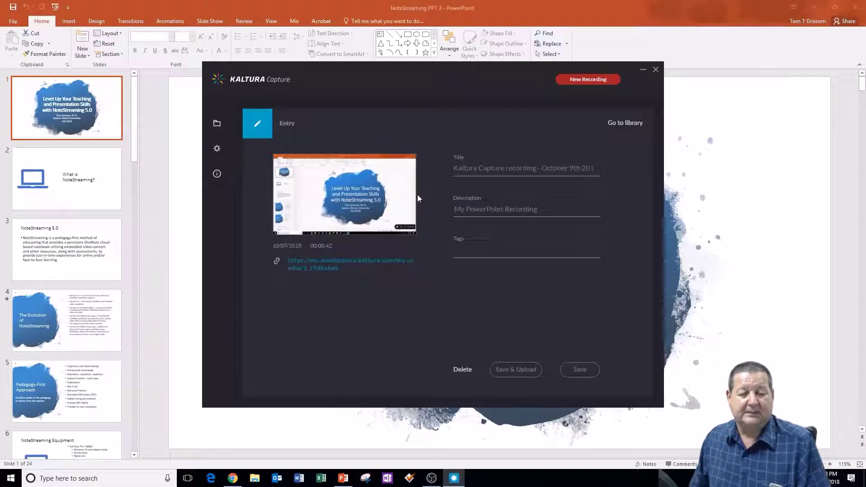
left_click(619, 125)
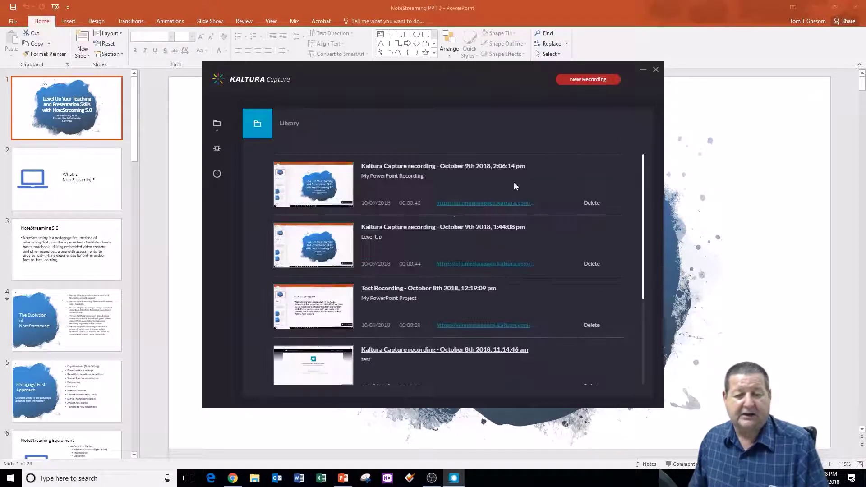
Step: Log in on the EIU Login page with your NetID and password to reach My Media
left_click(459, 204)
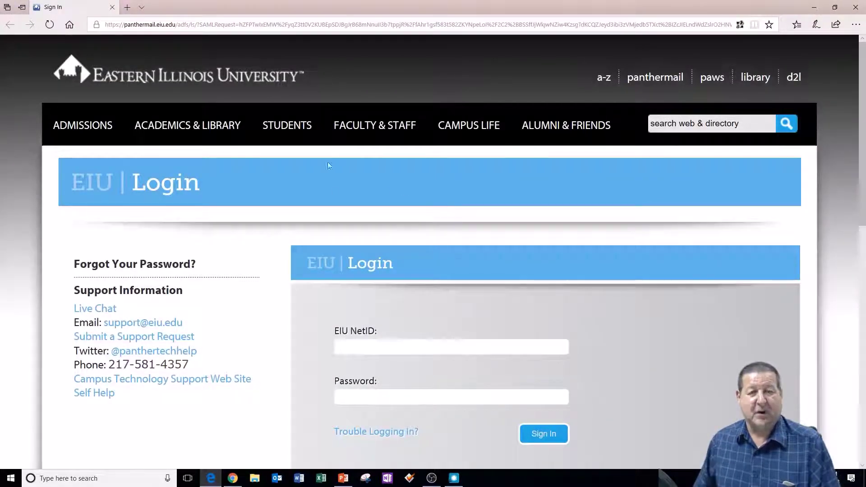
left_click(357, 347)
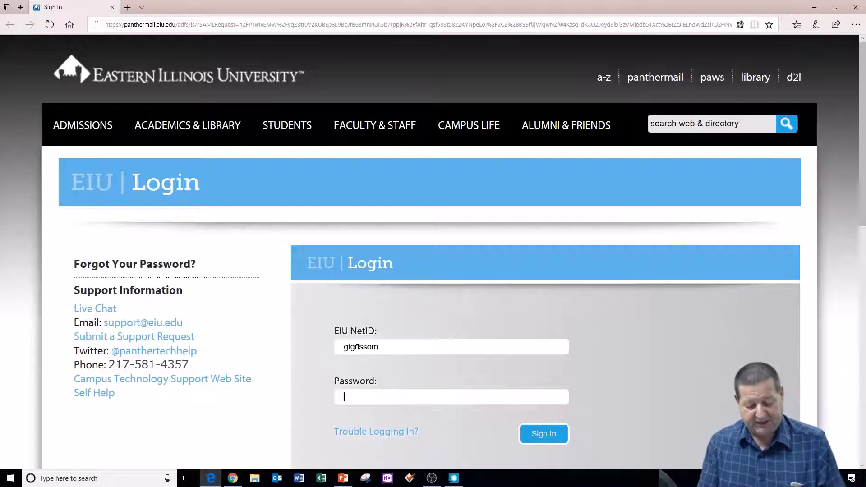
type("••")
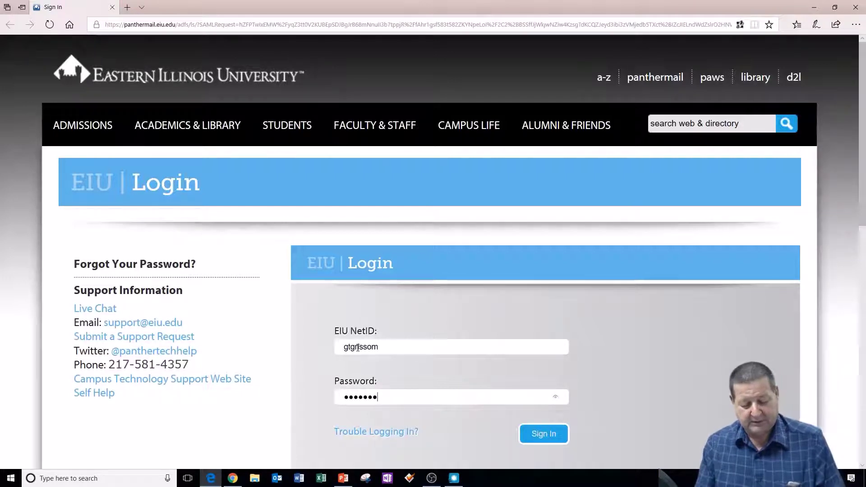
key("Return")
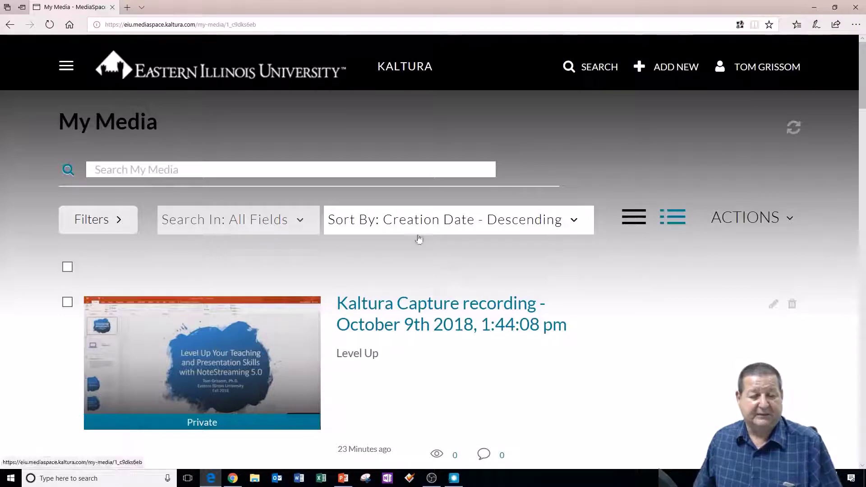
Step: Filter My Media to Media I Own, sorted by Creation Date - Descending, then collapse the filter panel
left_click(121, 220)
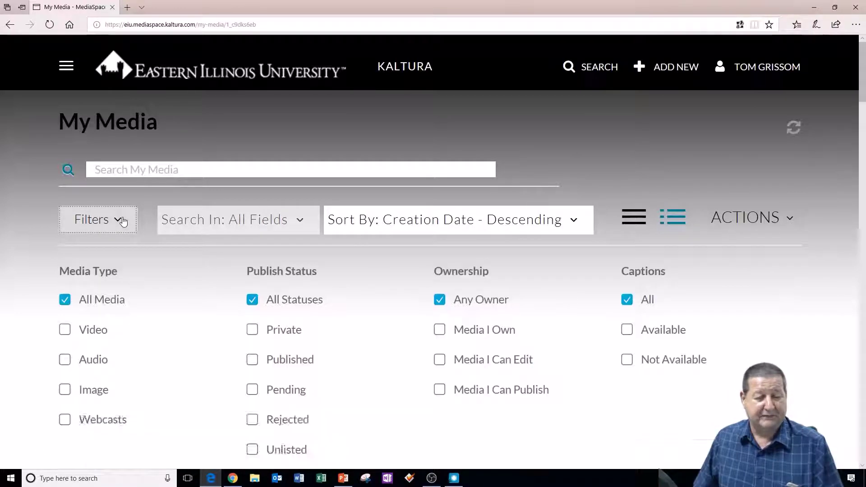
left_click(440, 331)
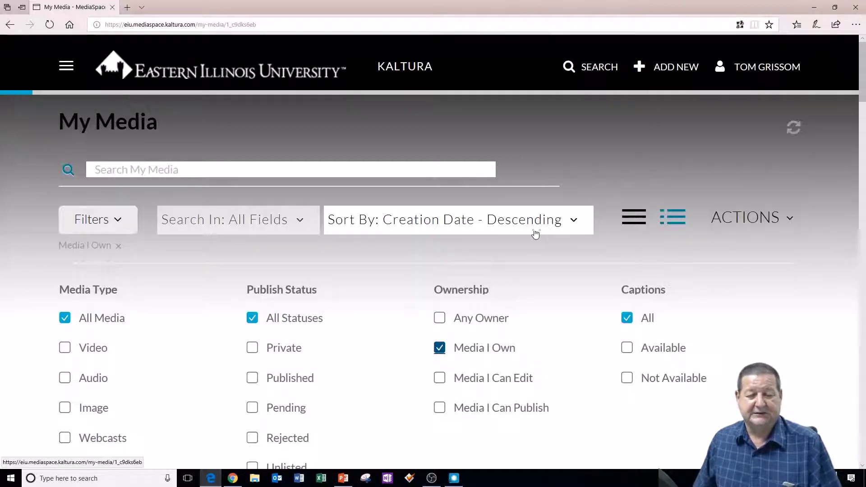
scroll(540, 245, "down", 1)
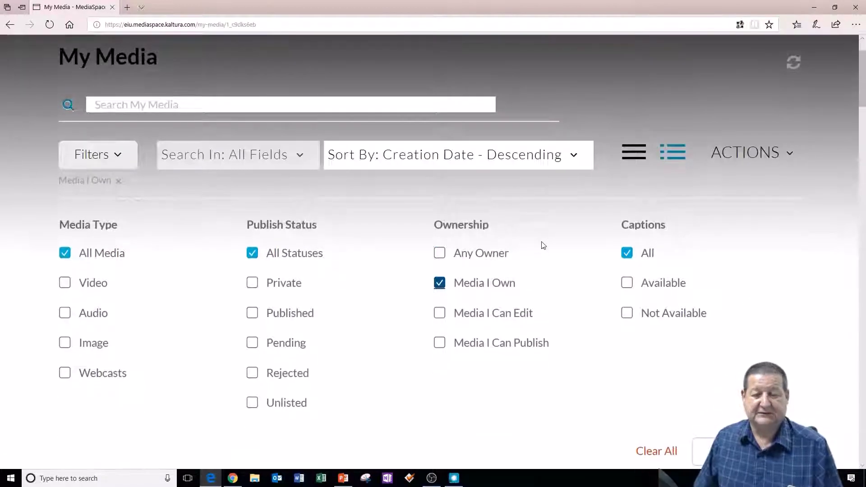
left_click(507, 162)
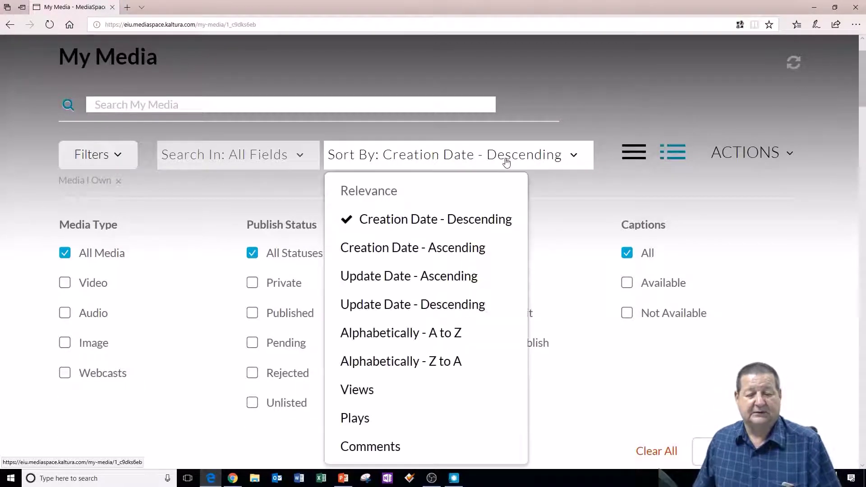
left_click(452, 227)
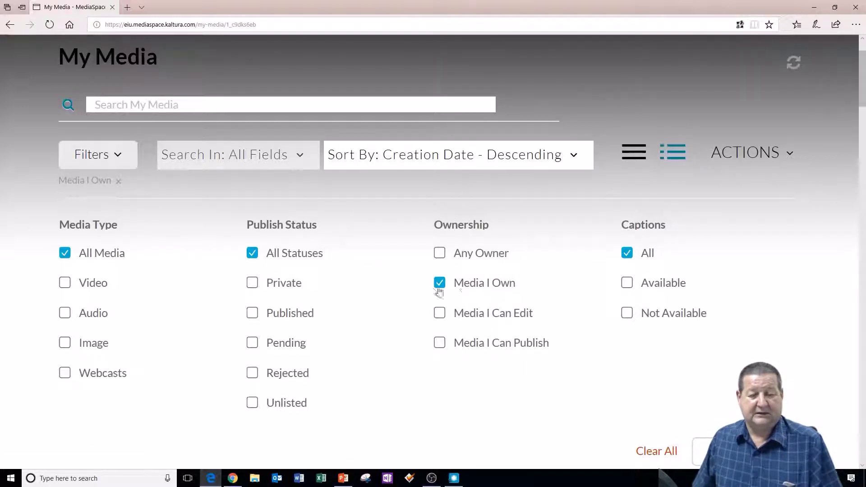
left_click(460, 284)
left_click(440, 265)
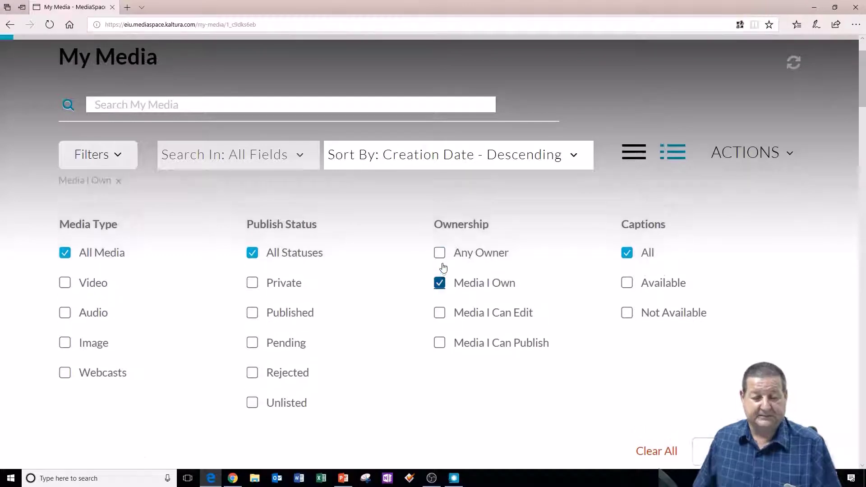
scroll(441, 267, "down", 2)
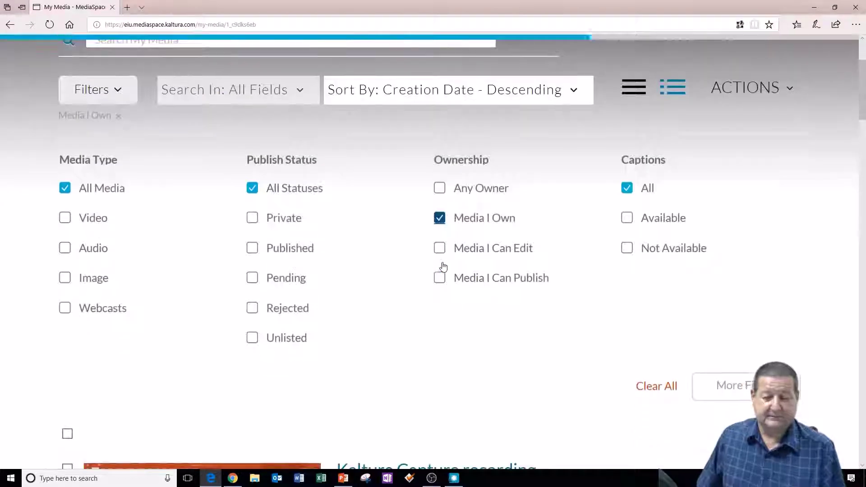
left_click(745, 87)
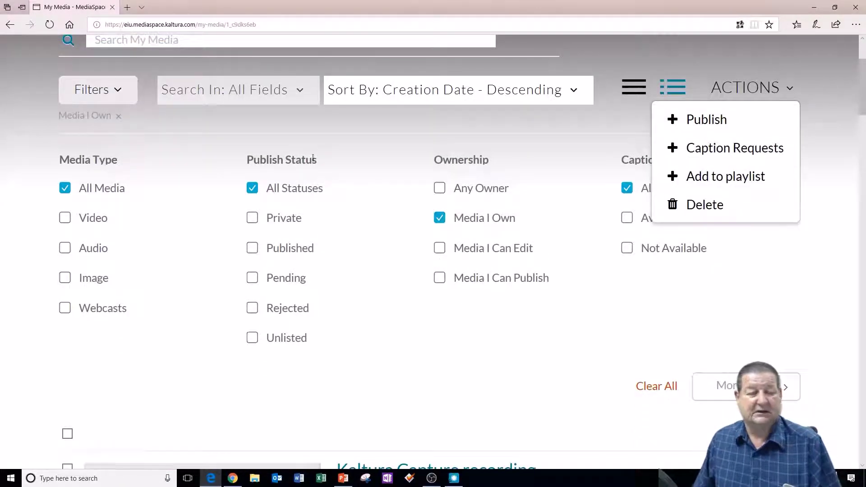
left_click(166, 185)
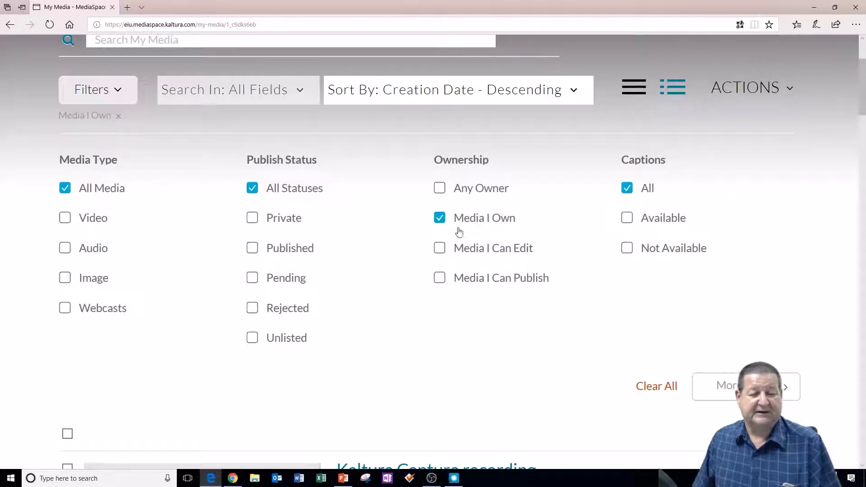
left_click(119, 90)
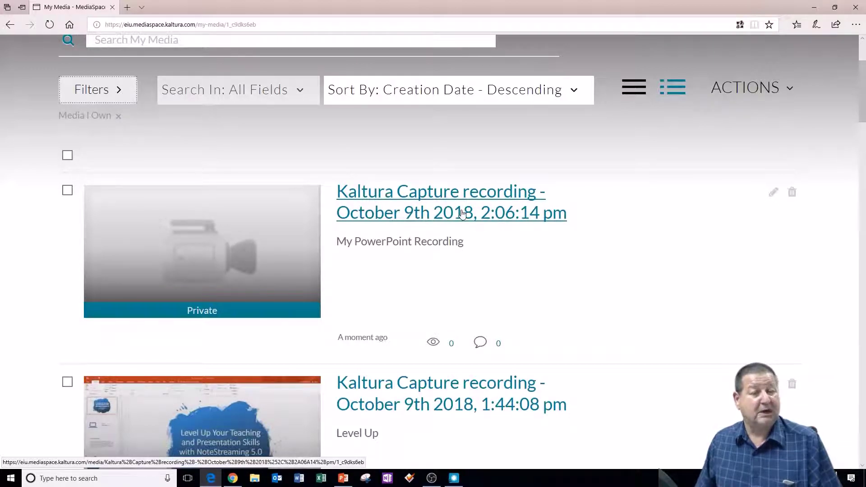
Step: Open the October 9th 2:06:14 pm recording and switch the player to side-by-side layout
left_click(449, 217)
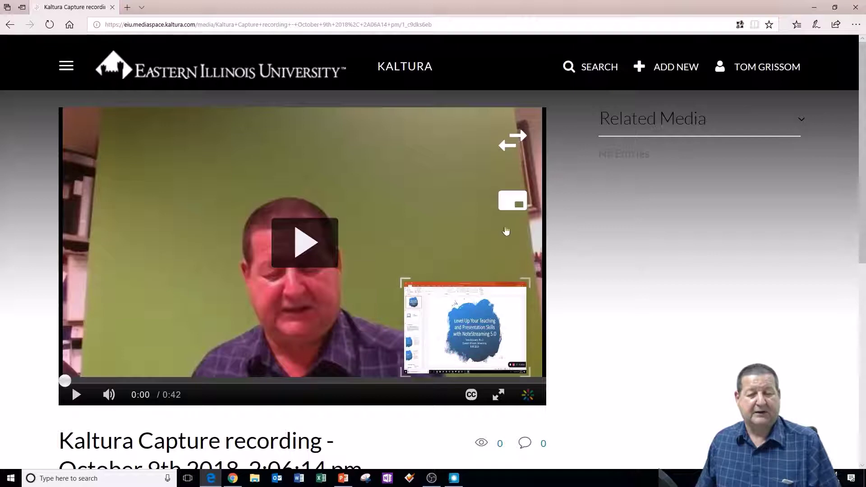
left_click(508, 208)
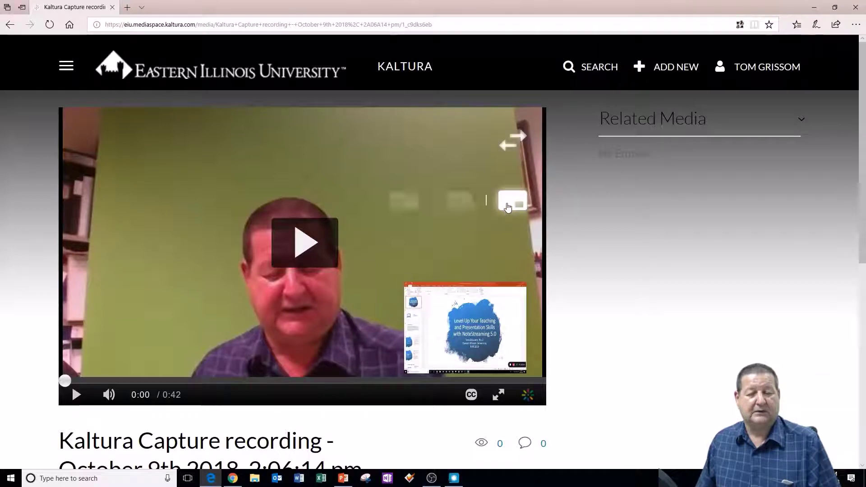
left_click(460, 204)
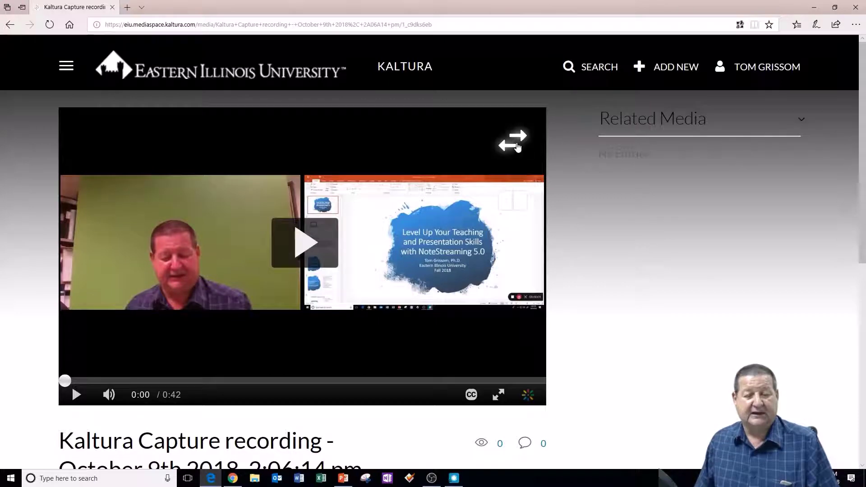
Step: Swap the slide and webcam panes, try slides-only view, then return to side-by-side
left_click(518, 147)
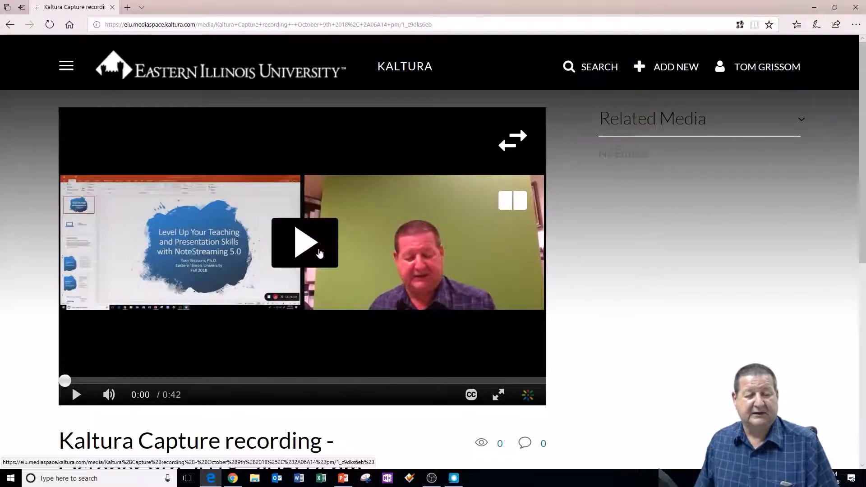
mouse_move(514, 200)
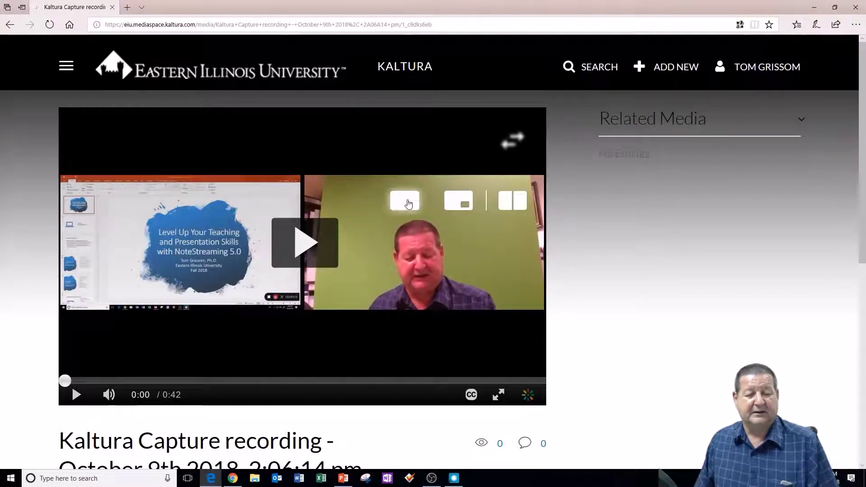
left_click(409, 204)
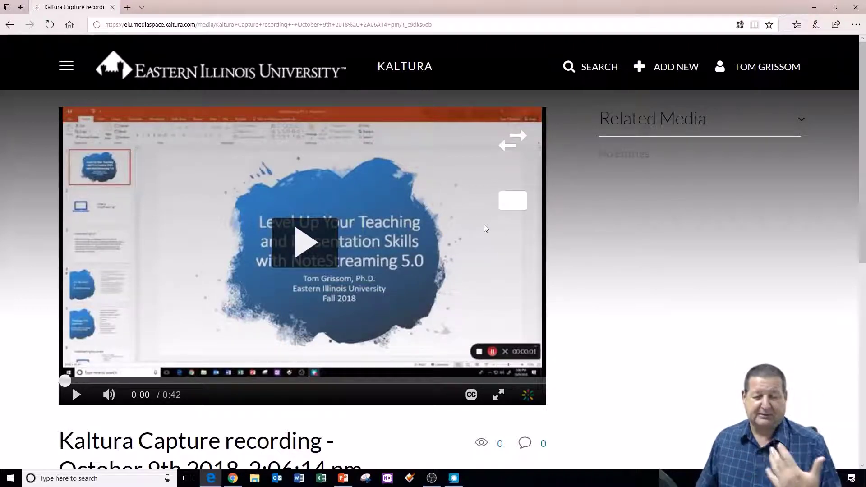
mouse_move(517, 202)
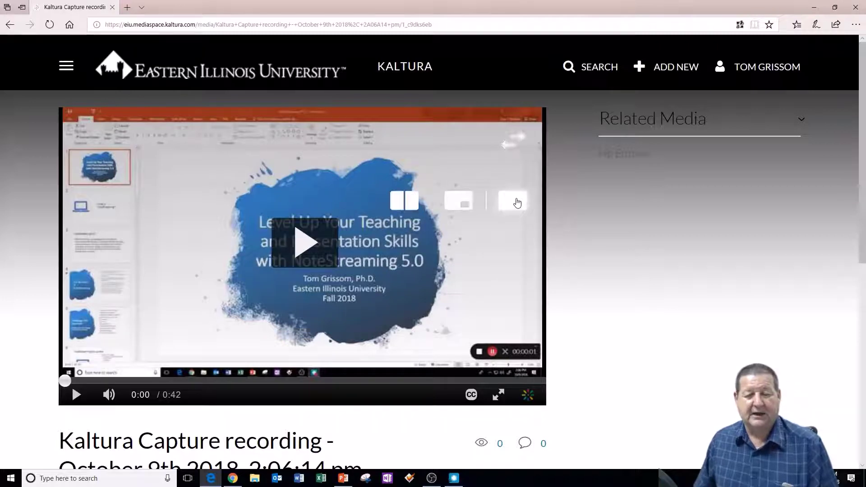
left_click(404, 201)
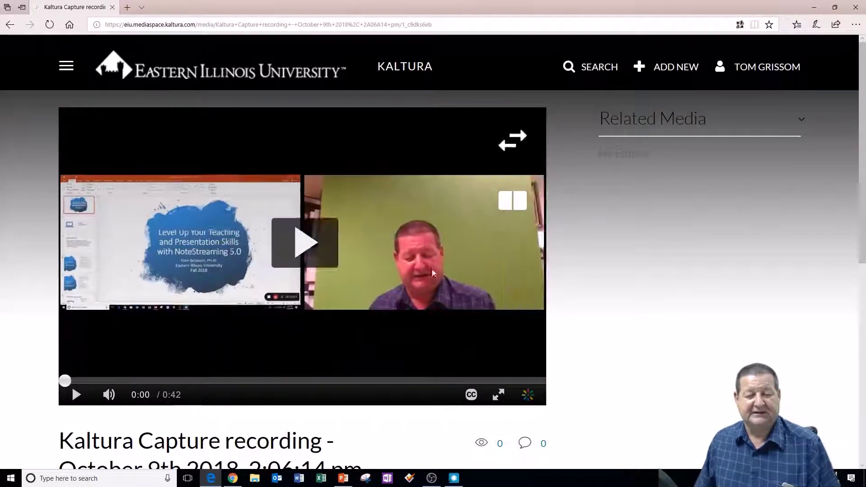
Step: Play the 0:42 recording and pause it at 0:07
left_click(316, 252)
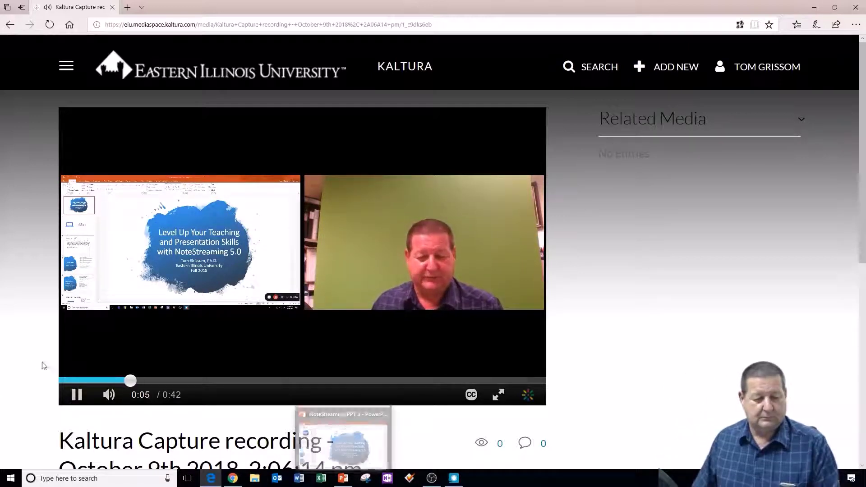
left_click(77, 395)
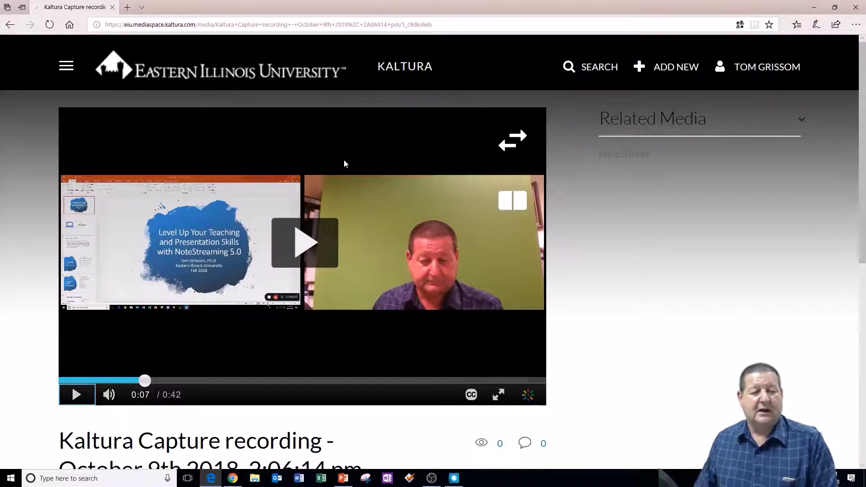
Step: Choose Logout from the user-name menu in the top bar
left_click(772, 72)
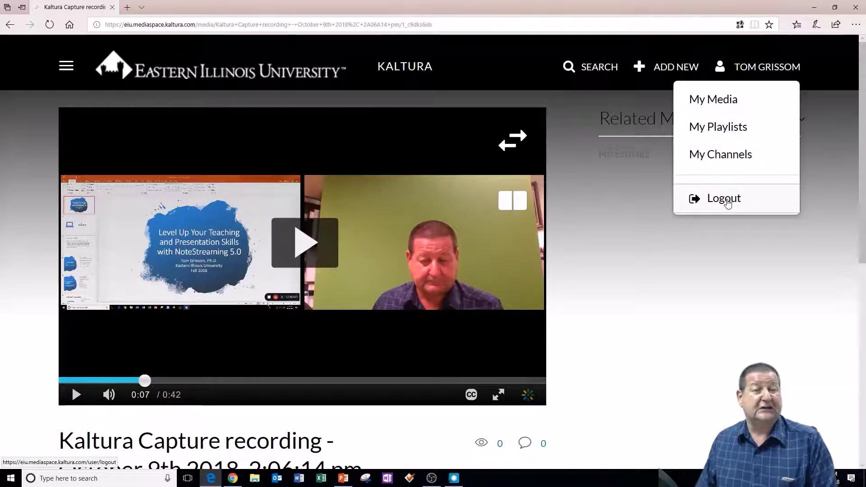
left_click(727, 203)
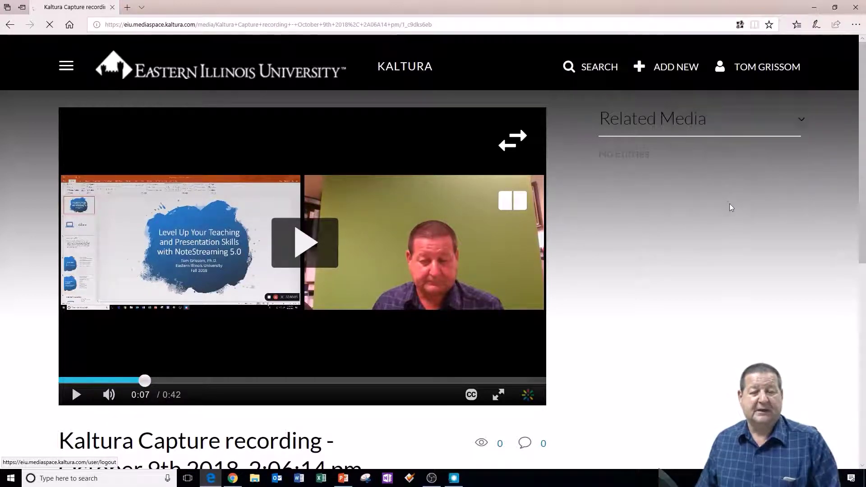